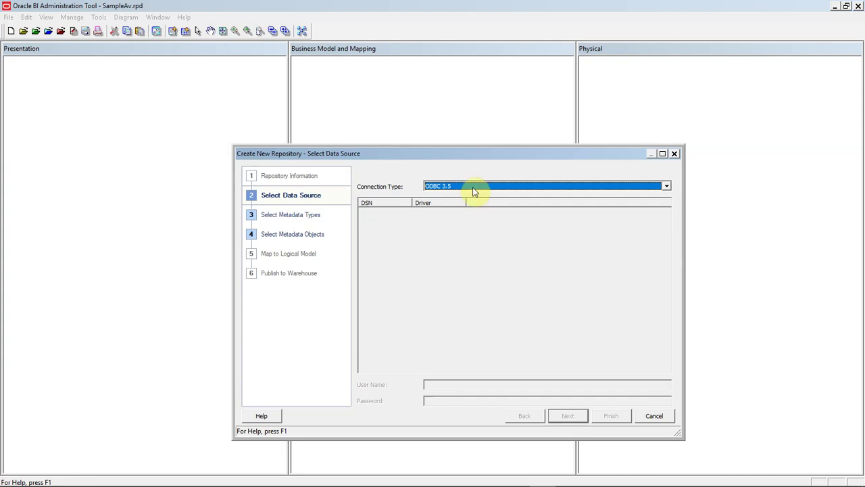
Step: Connect to an Oracle Analytic Views source with the pasted connection string and OACAVDEMO user name
left_click(474, 187)
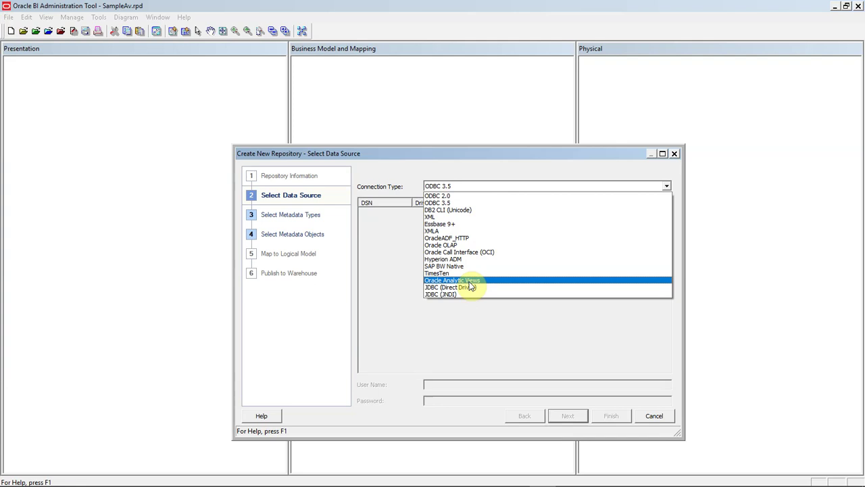
left_click(469, 281)
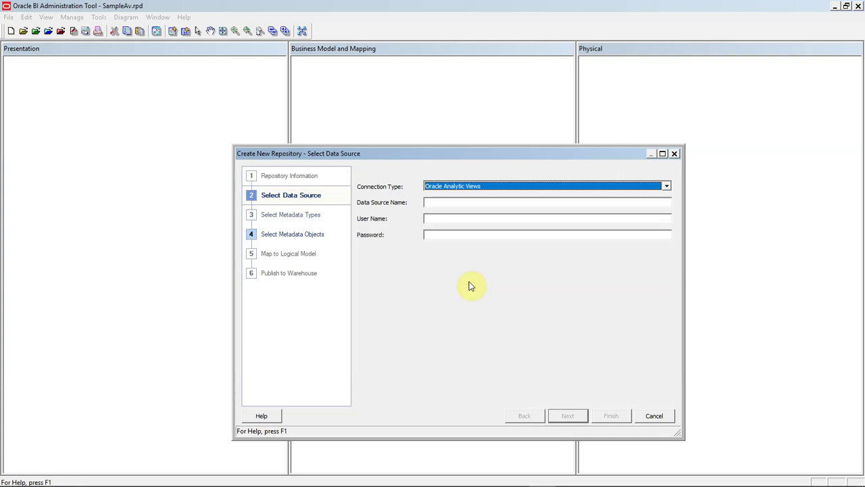
left_click(433, 201)
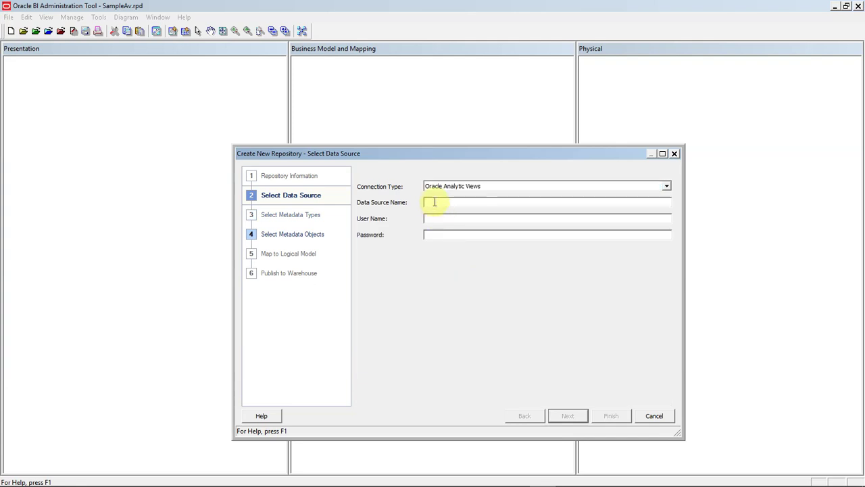
key("ctrl+v")
left_click(499, 220)
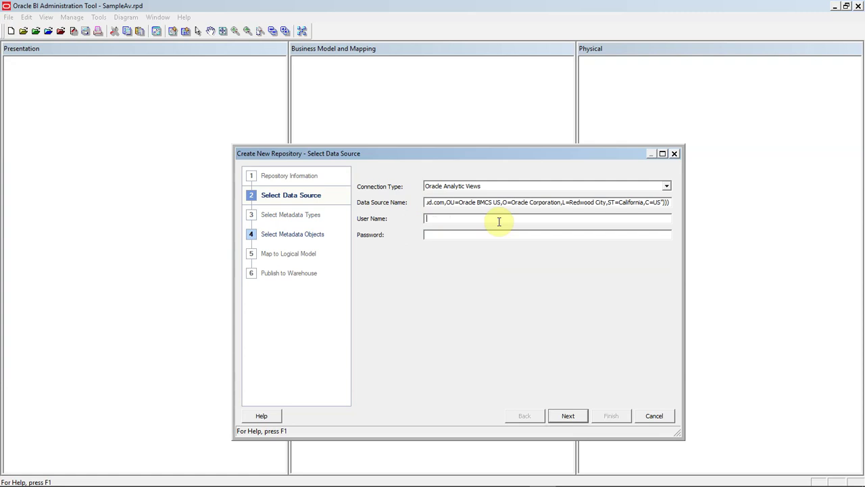
type("OACAVDEMO")
key("Tab")
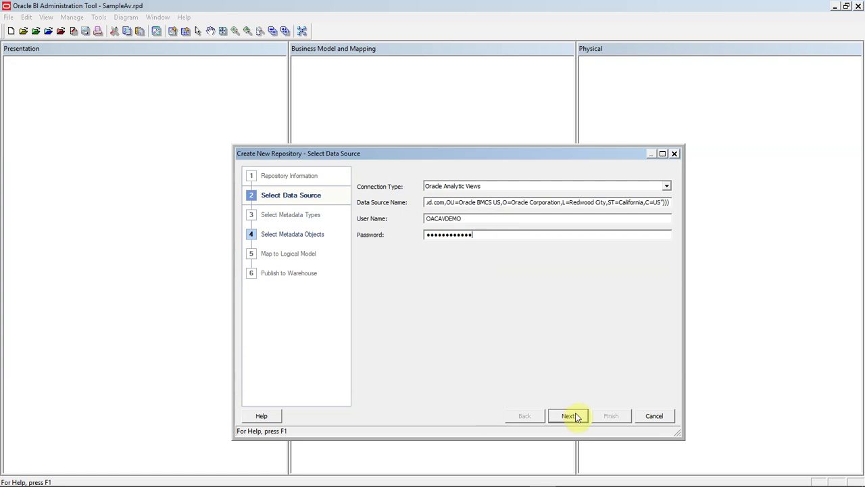
Step: Expand OACAVDEMO and queue its eight analytic views, Aircraft Utilization through Small Area Health, for import
left_click(571, 415)
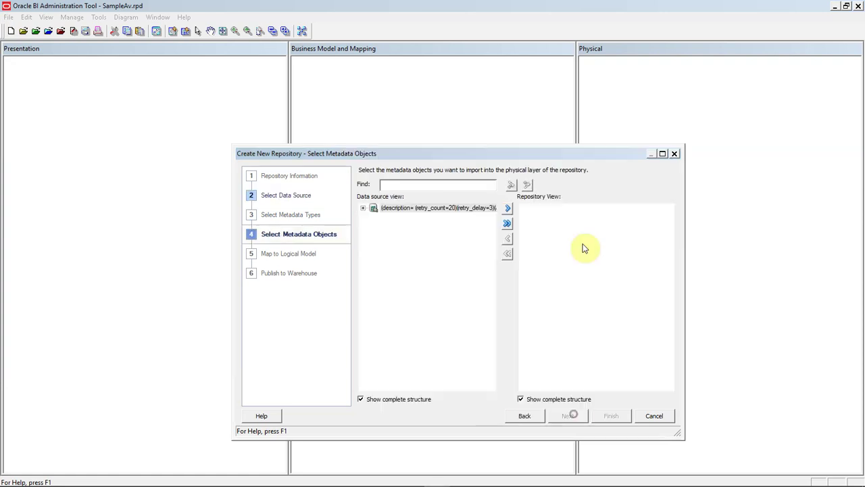
left_click(363, 210)
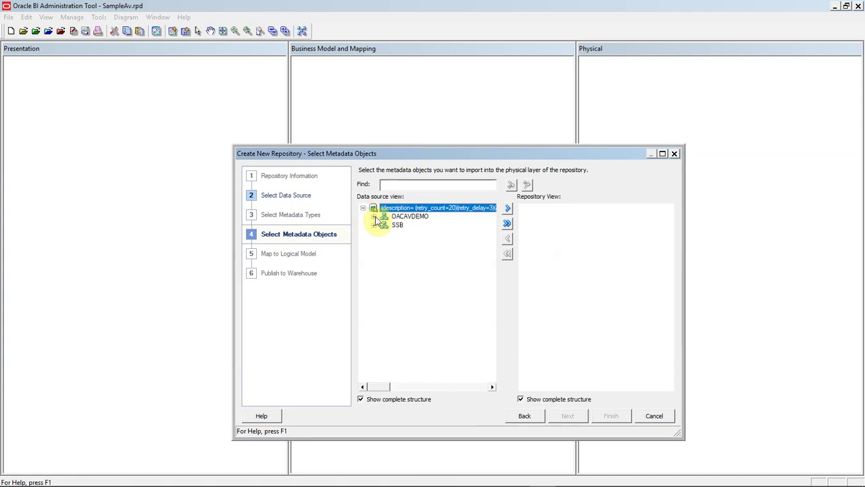
left_click(373, 217)
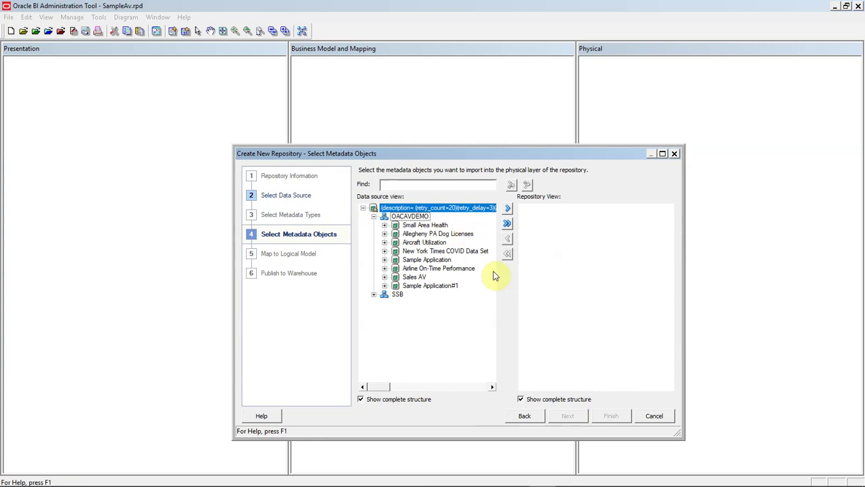
left_click(384, 225)
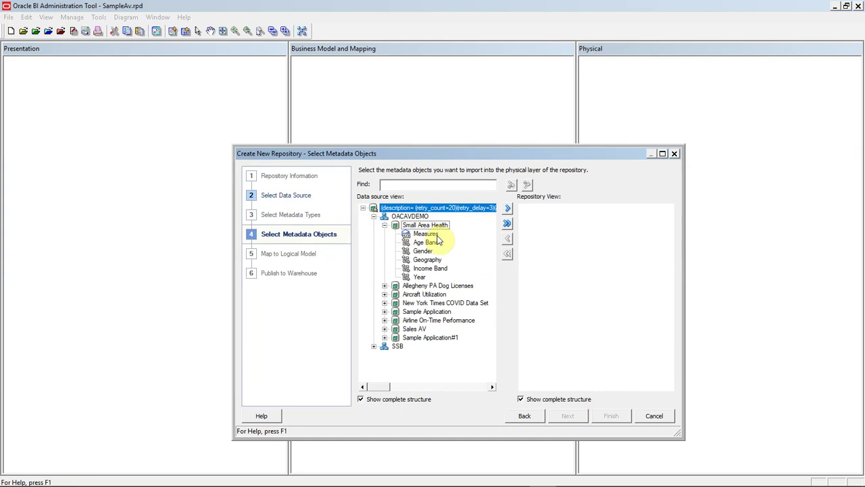
left_click(385, 225)
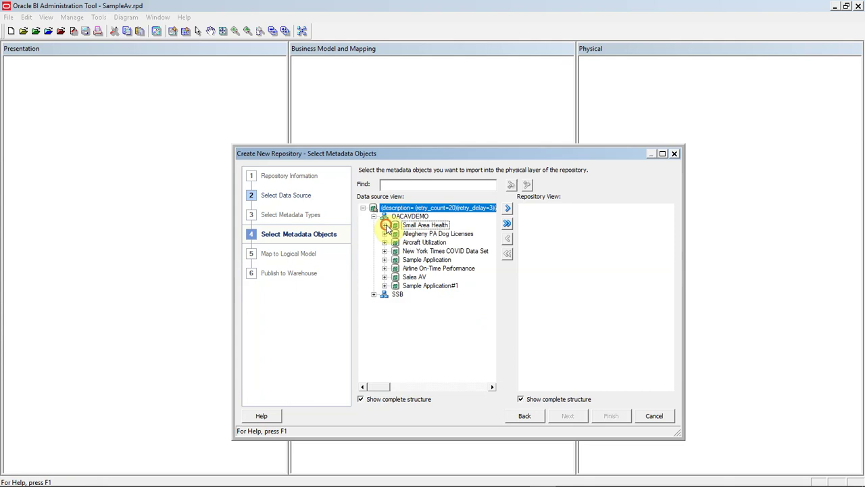
left_click(419, 287, "shift")
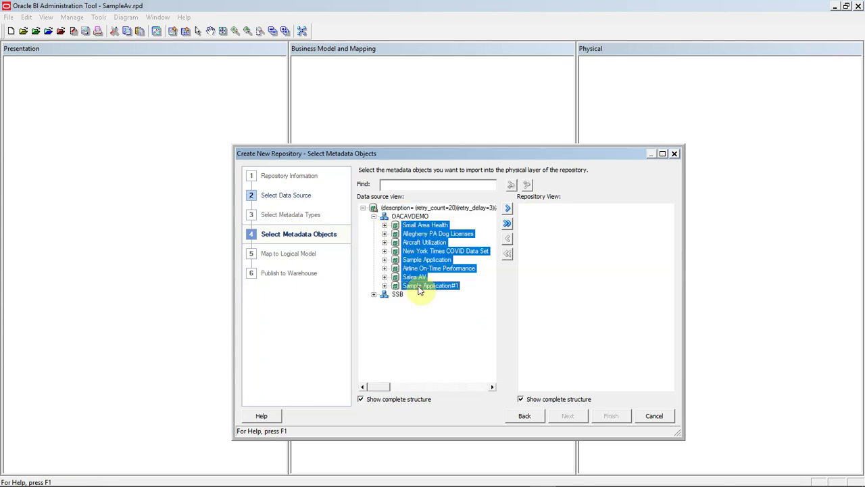
left_click(509, 210)
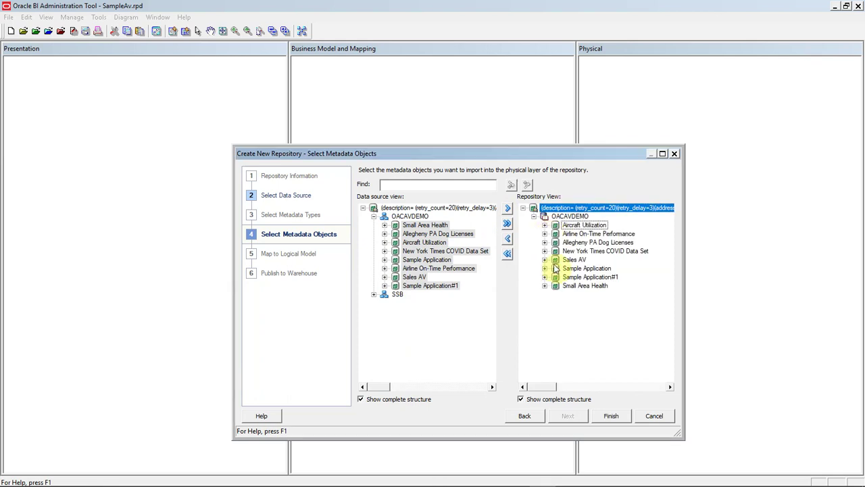
Step: Finish the import, drag all eight OACAVDEMO schemas into the Presentation layer, and save
left_click(612, 418)
left_click(605, 63)
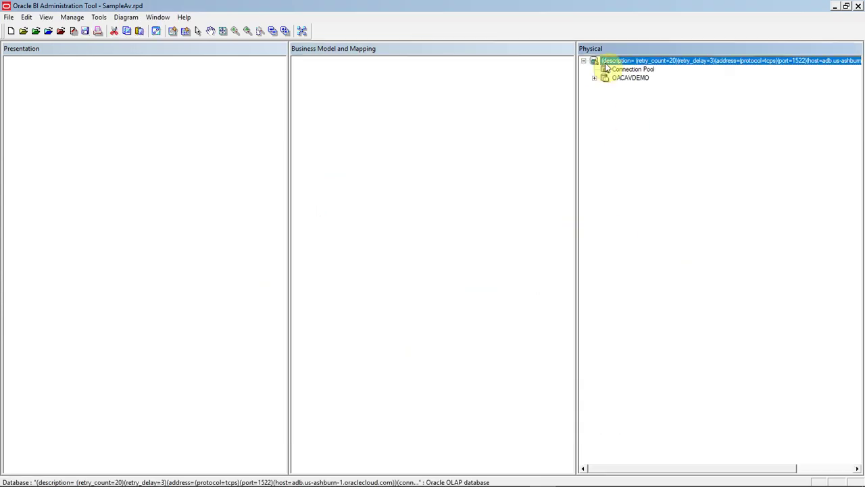
left_click(594, 78)
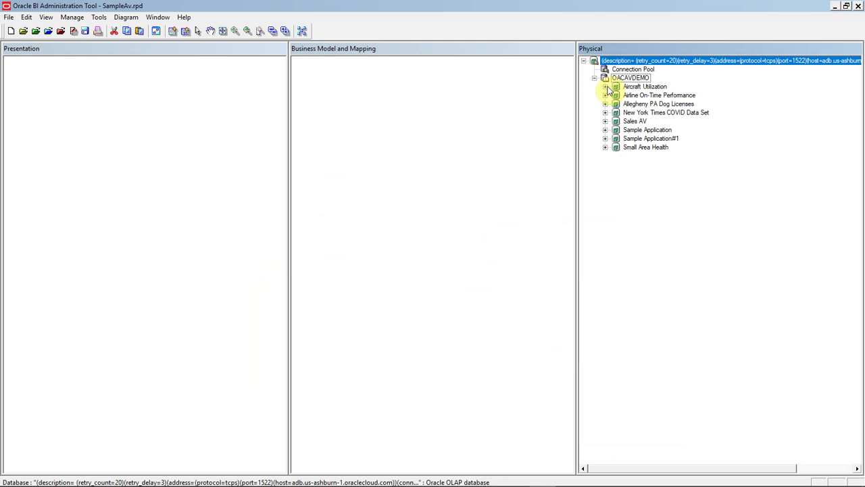
left_click(636, 88)
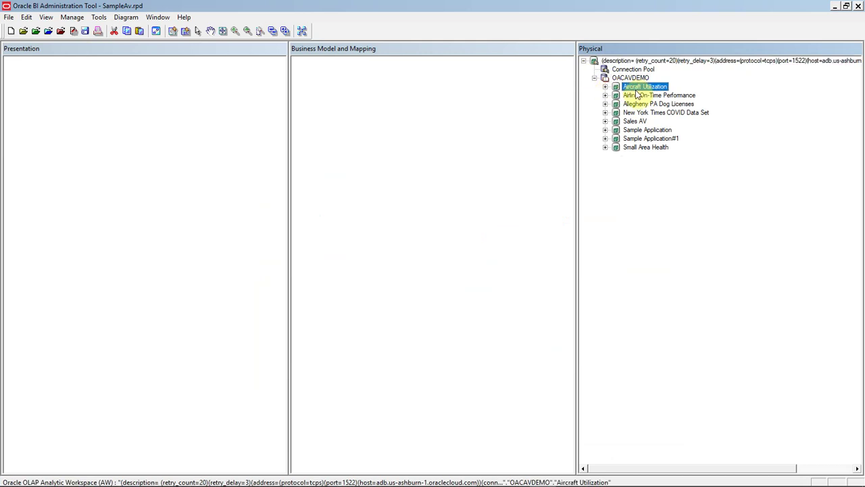
left_click(637, 149, "shift")
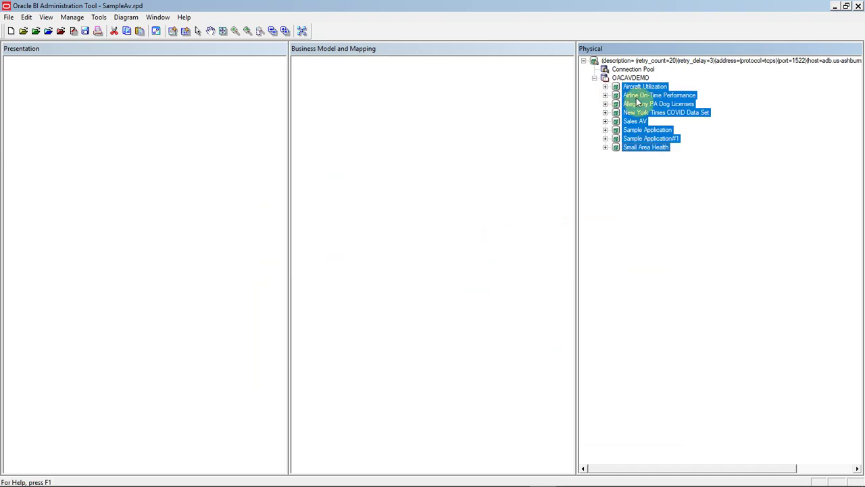
left_click_drag(637, 102, 69, 172)
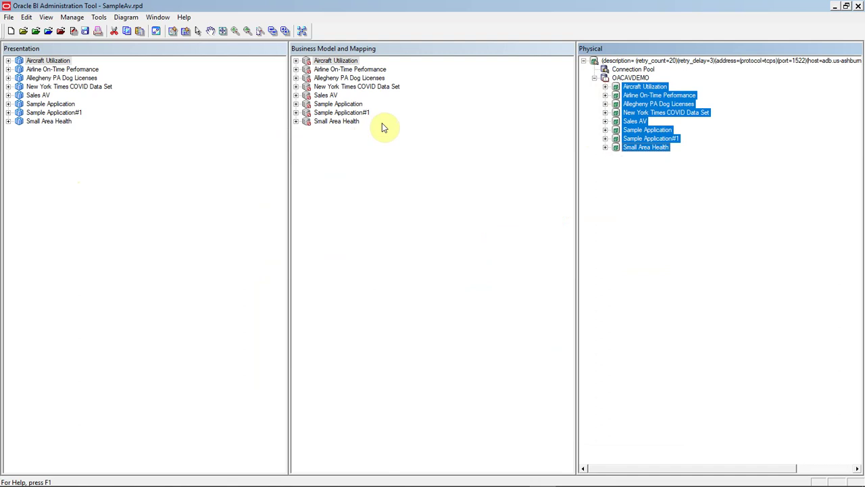
left_click(86, 32)
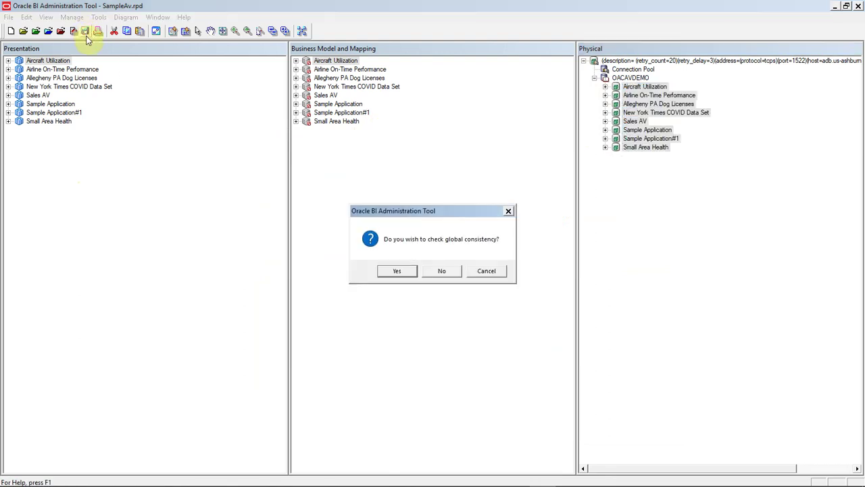
Step: Accept the consistency check, create a new project, and pick the Sample Application subject area
left_click(398, 272)
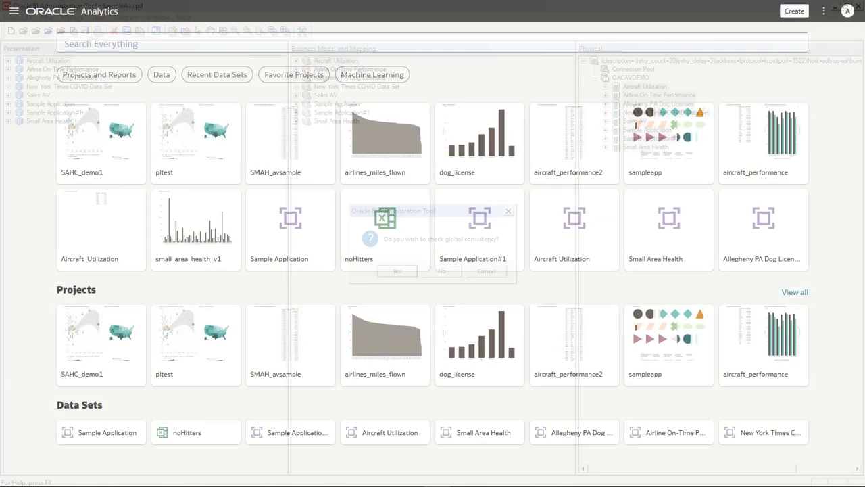
left_click(794, 12)
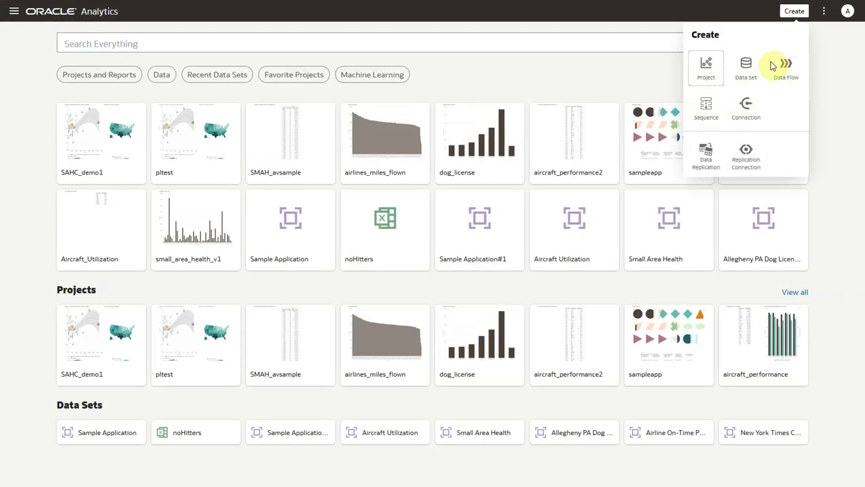
left_click(705, 67)
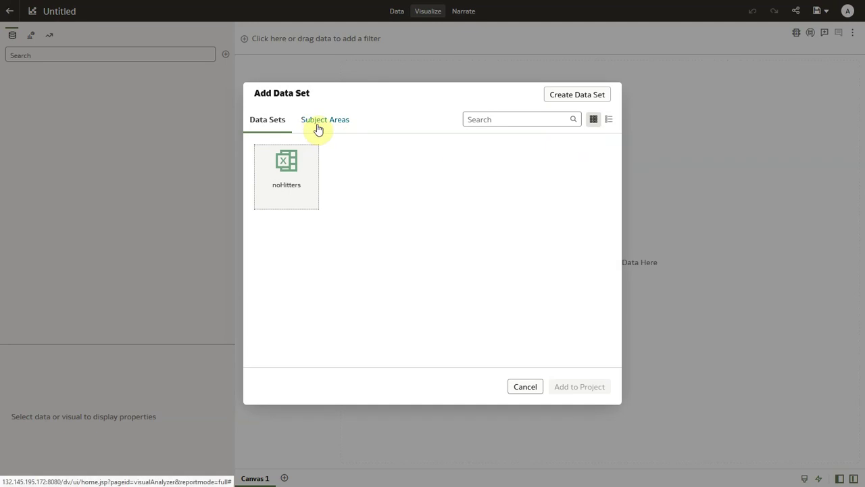
left_click(318, 126)
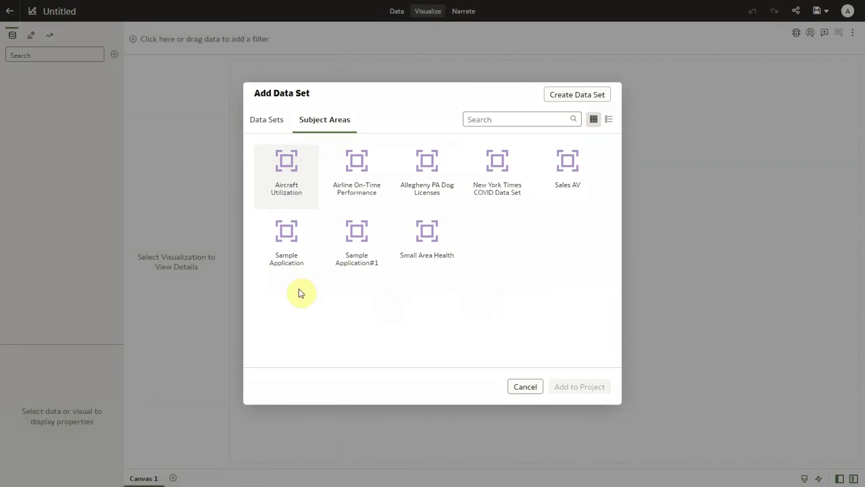
left_click(299, 265)
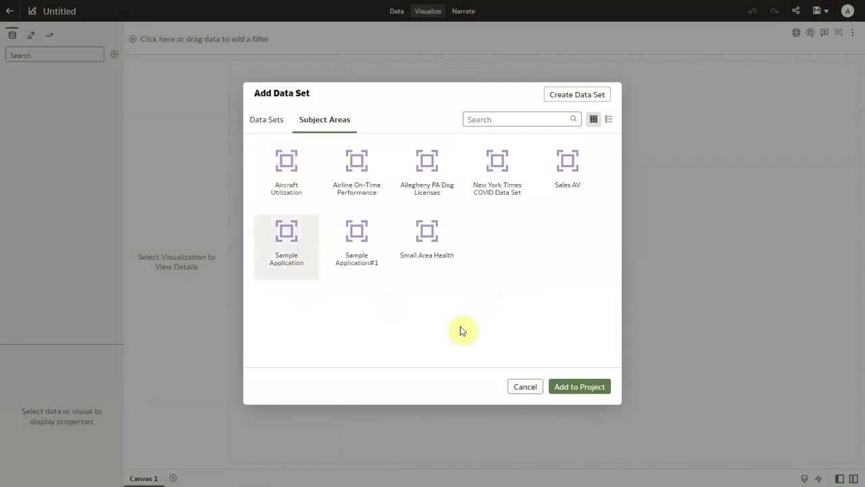
Step: Add Sample Application to the project and select Revenue and Revenue Bill Period % Change Year Ago
left_click(579, 384)
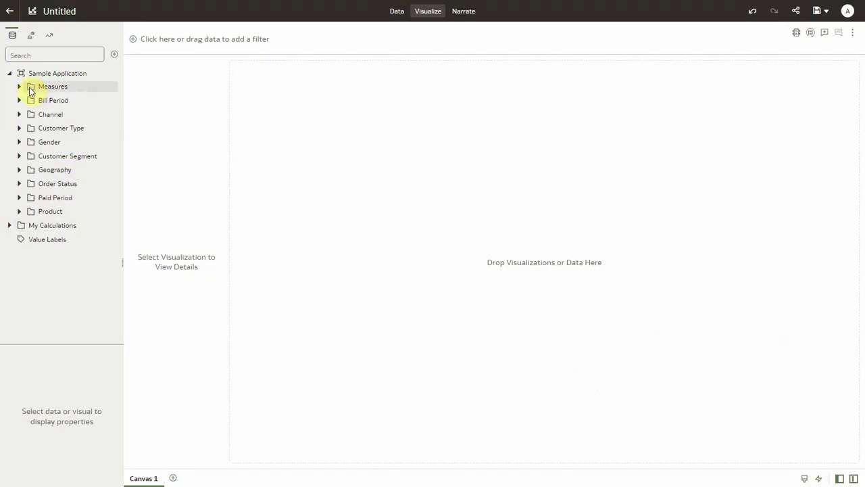
left_click(19, 87)
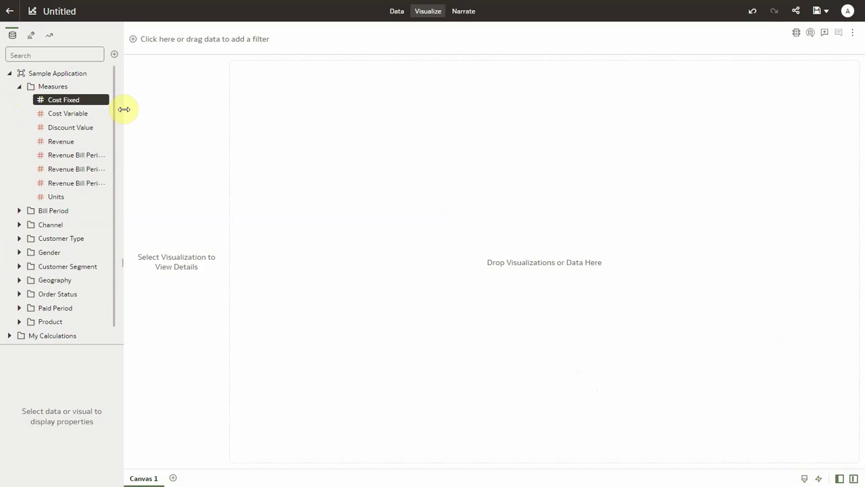
left_click_drag(124, 110, 193, 116)
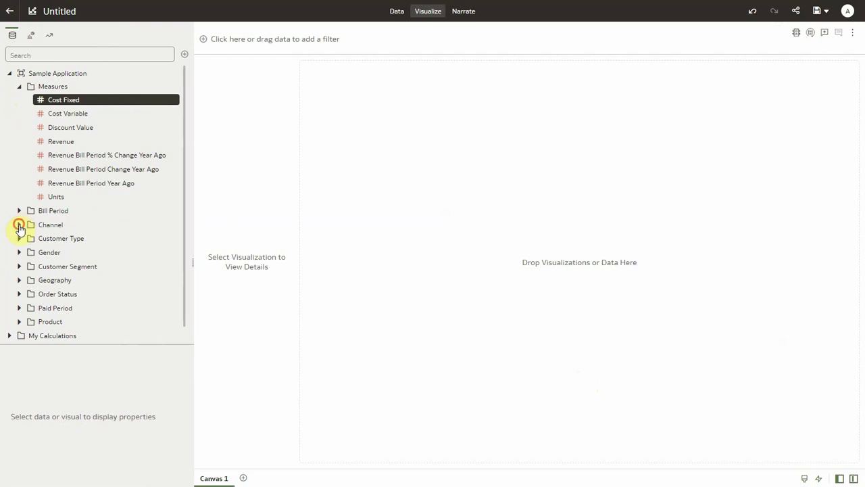
left_click(19, 225)
left_click(29, 253)
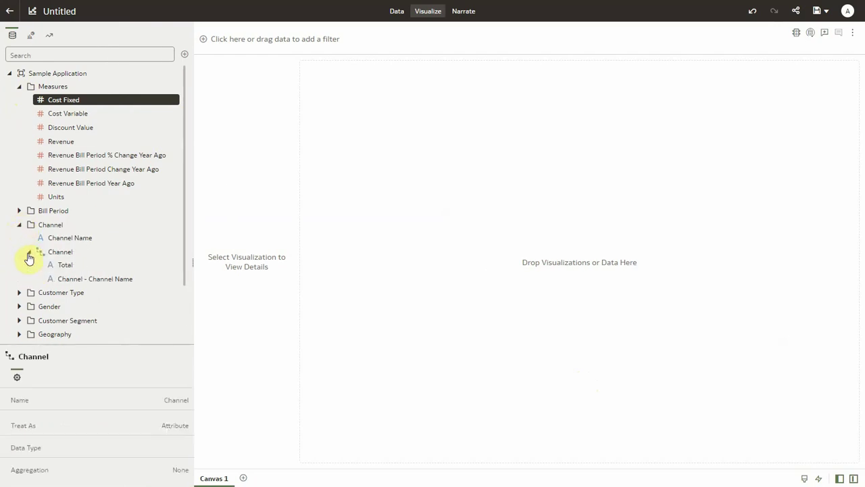
left_click(19, 334)
left_click_drag(62, 345, 71, 438)
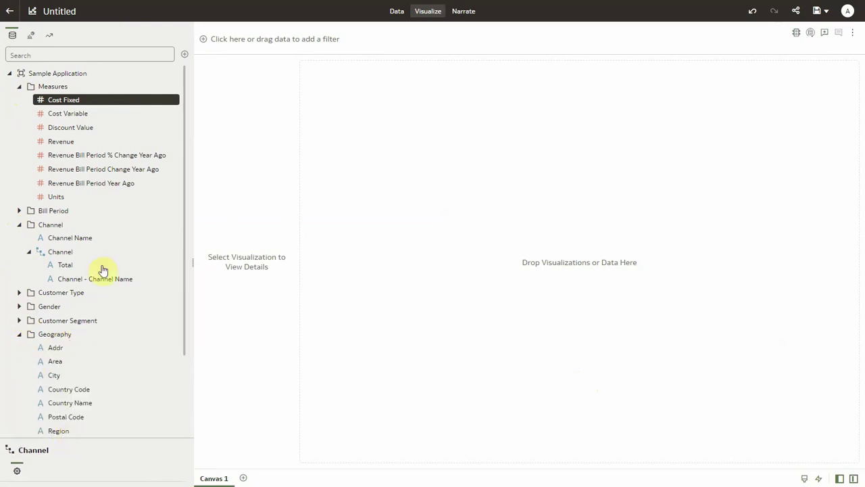
left_click(93, 141)
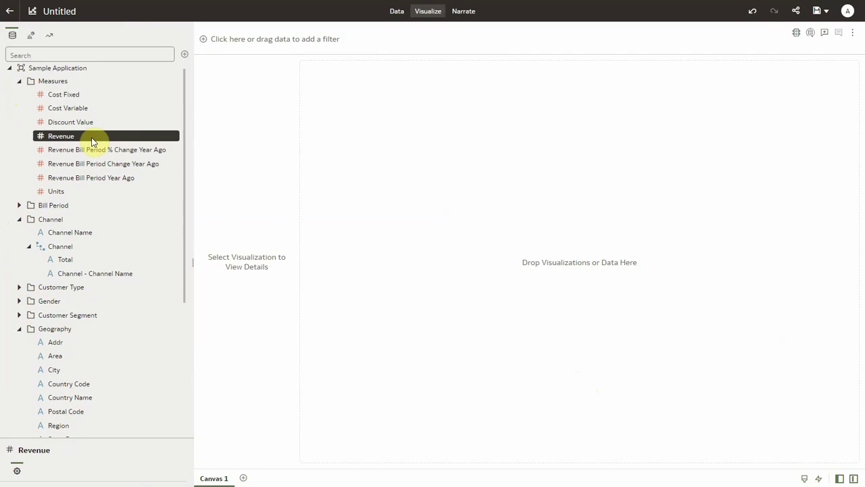
left_click(100, 149, "ctrl")
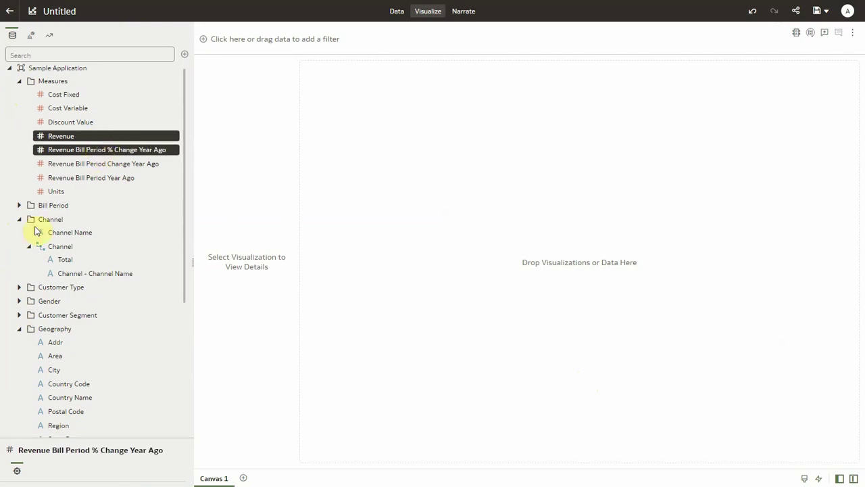
Step: Create a combo chart of the two selected measures by Per Name Month
left_click(19, 205)
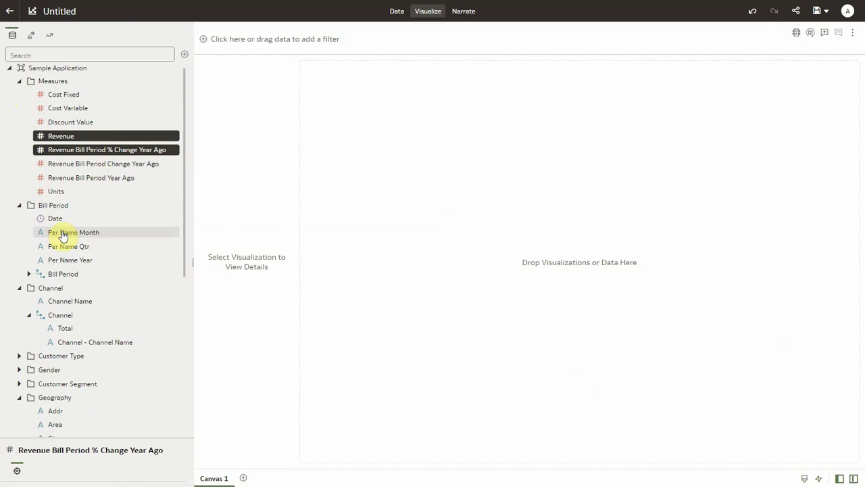
right_click(63, 235)
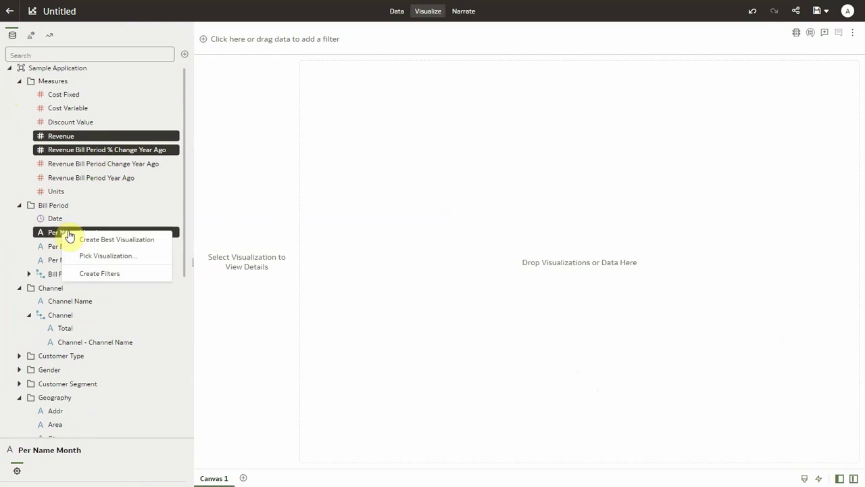
left_click(101, 255)
left_click(213, 241)
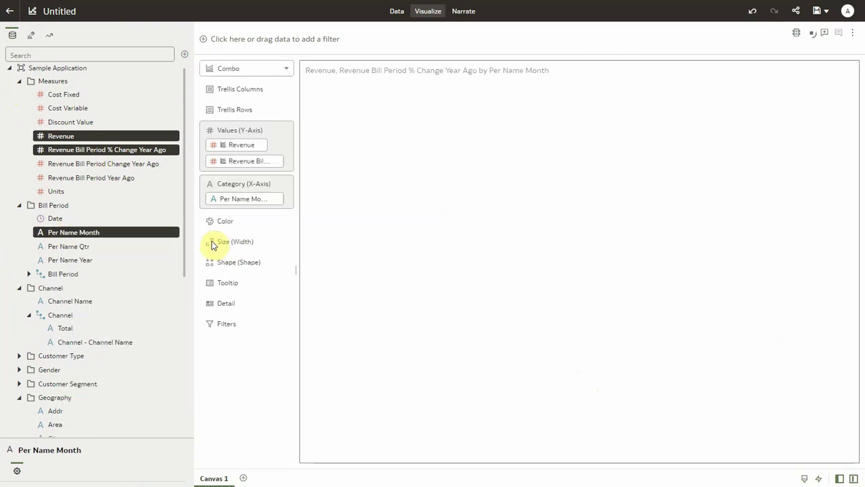
Step: Put % Change Year Ago on the Y2 axis and show it as bars
right_click(236, 162)
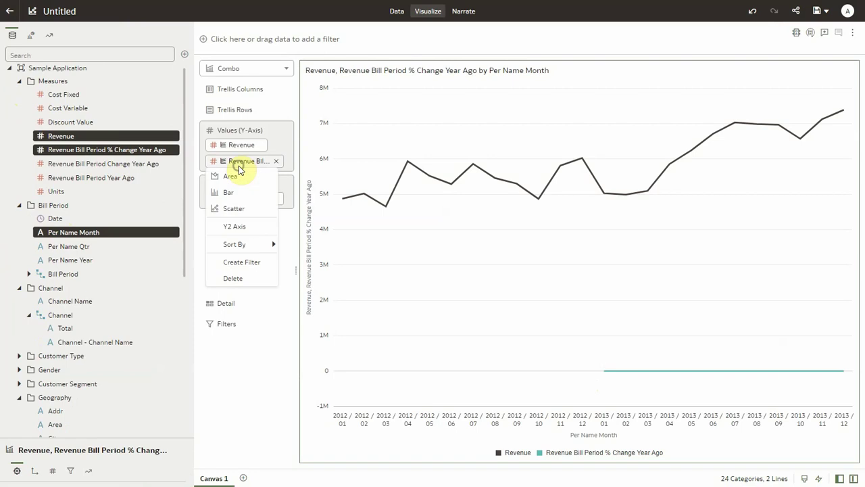
left_click(245, 225)
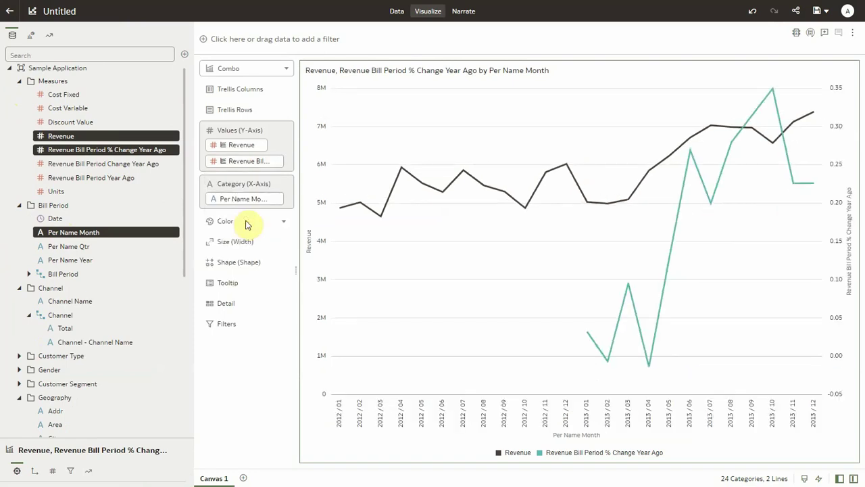
right_click(247, 162)
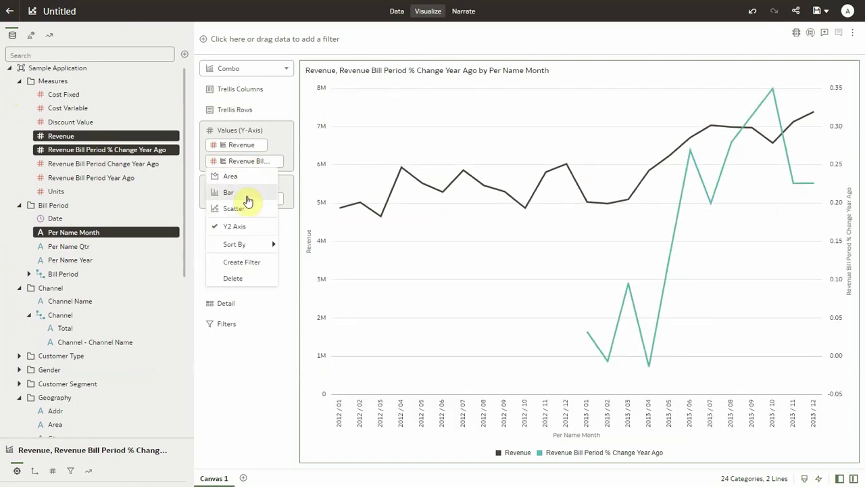
left_click(247, 195)
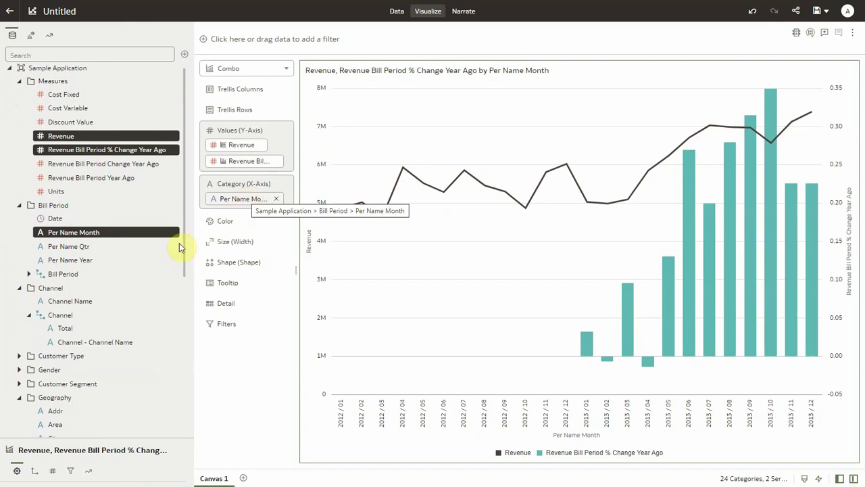
Step: Trellis the chart by Channel Name rows and Cust Type columns, then hide the side panels
left_click_drag(74, 301, 226, 93)
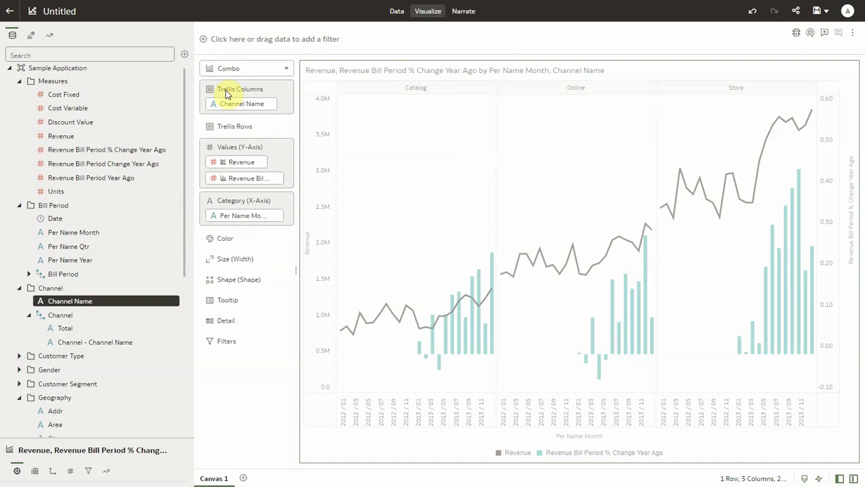
left_click(18, 357)
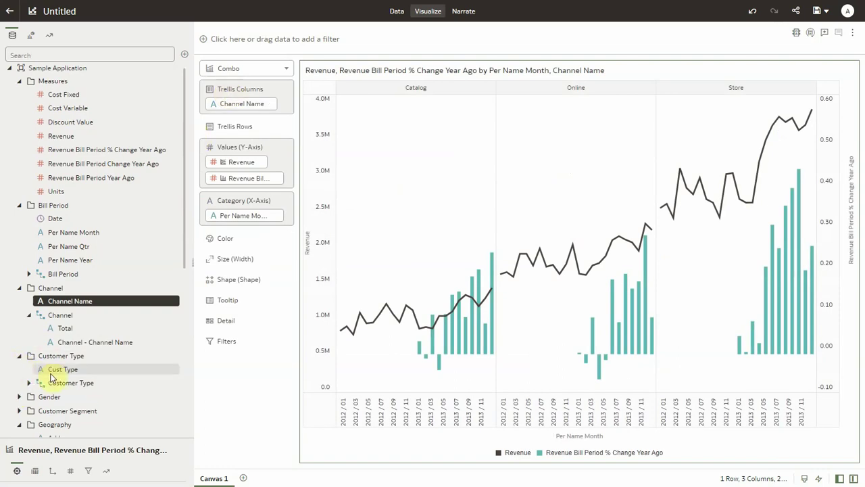
left_click_drag(49, 369, 275, 118)
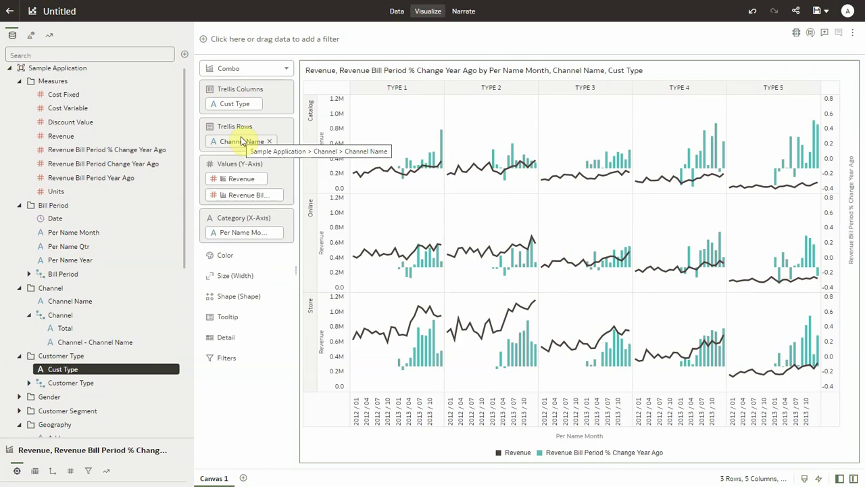
left_click(850, 477)
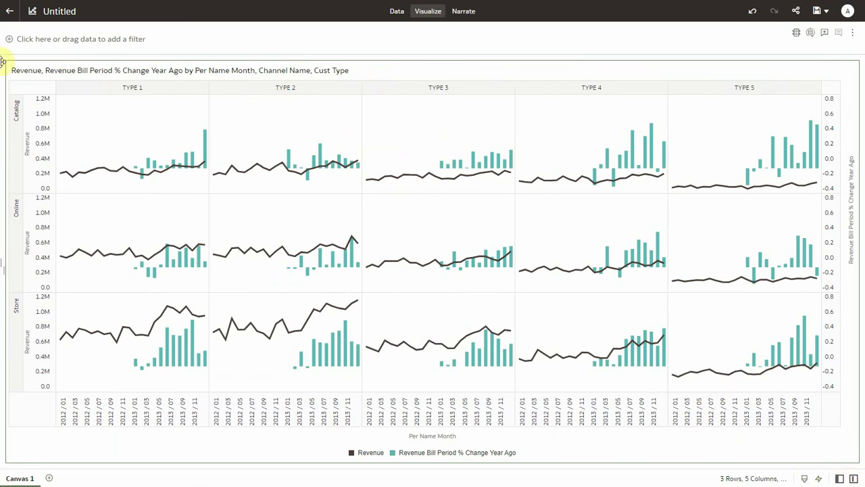
left_click(9, 15)
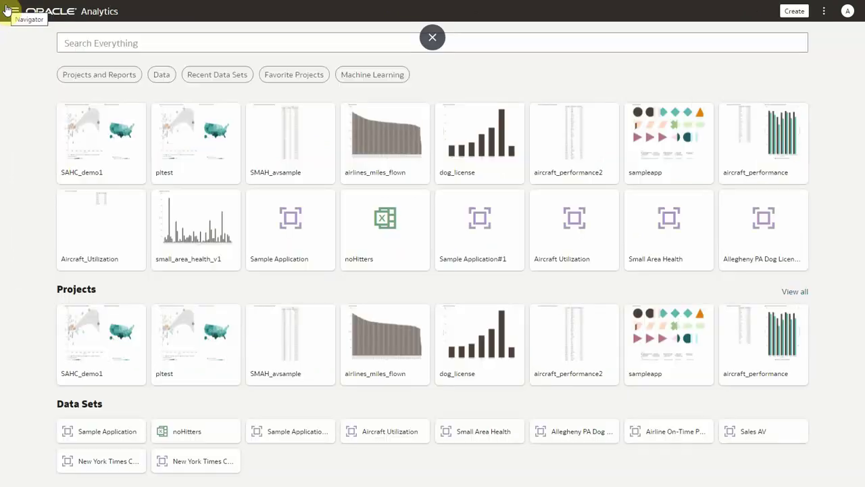
left_click(7, 11)
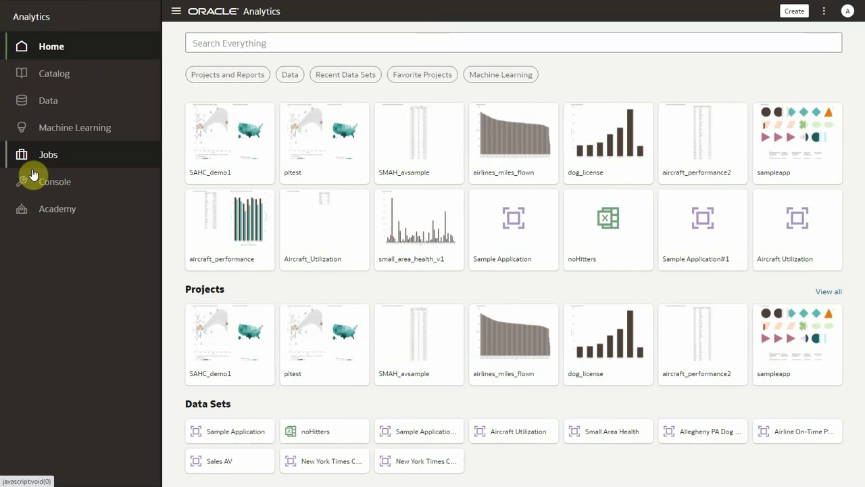
left_click(43, 193)
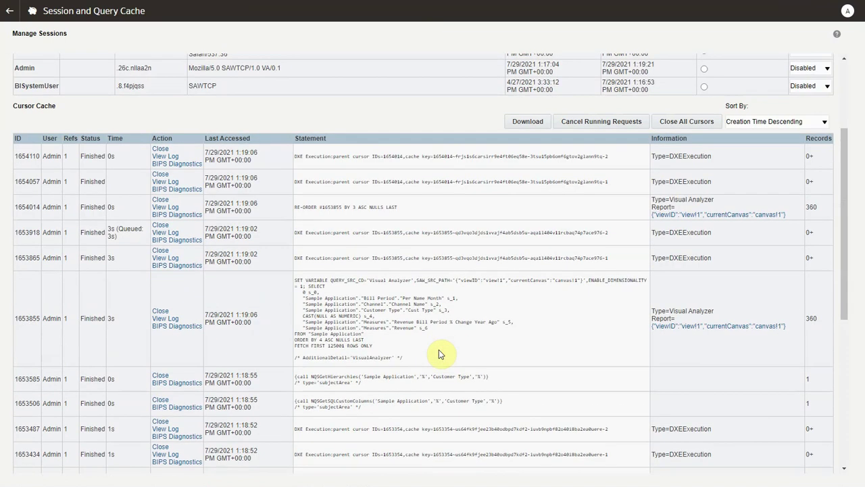
key("ctrl+plus")
key("ctrl+plus")
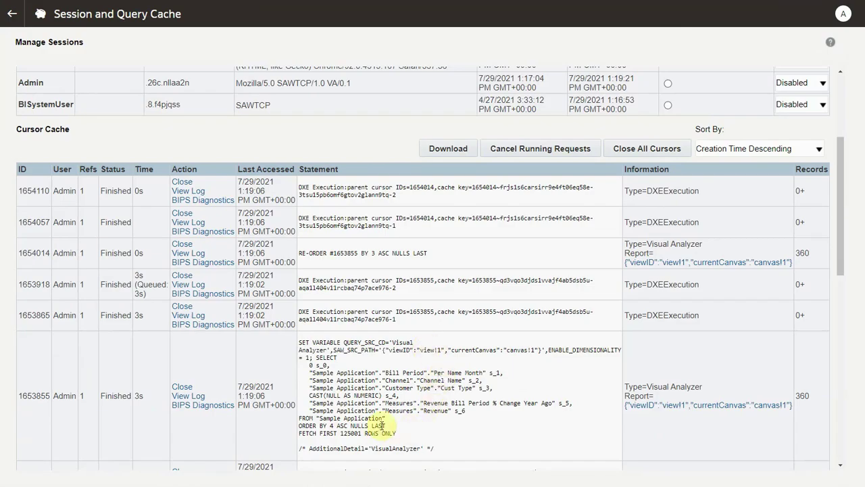
left_click(194, 399)
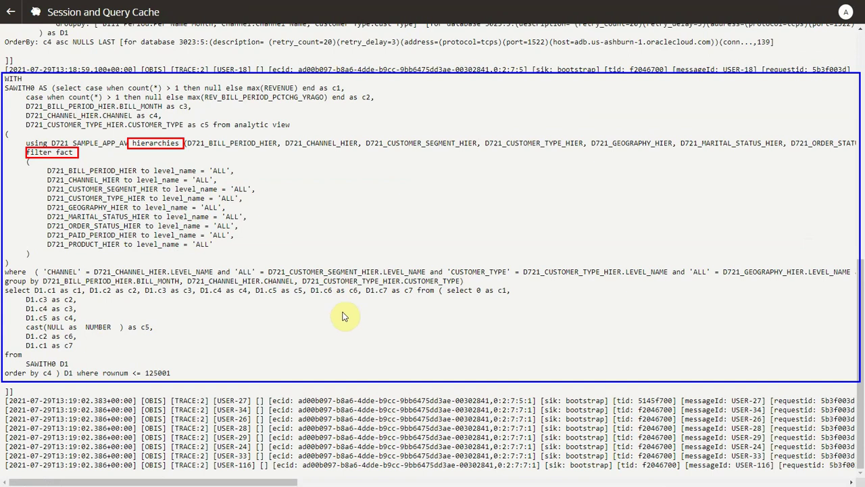
Step: Add a canvas filter on Cust Segment that keeps only Urban based
left_click(15, 23)
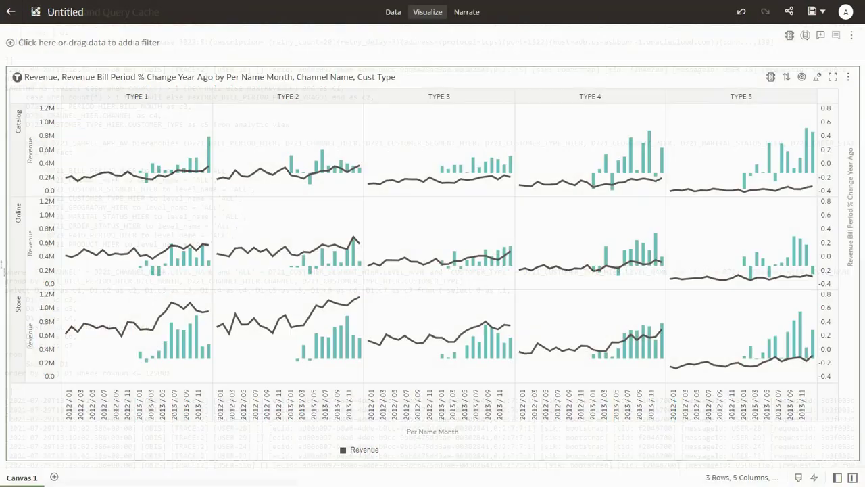
left_click(11, 43)
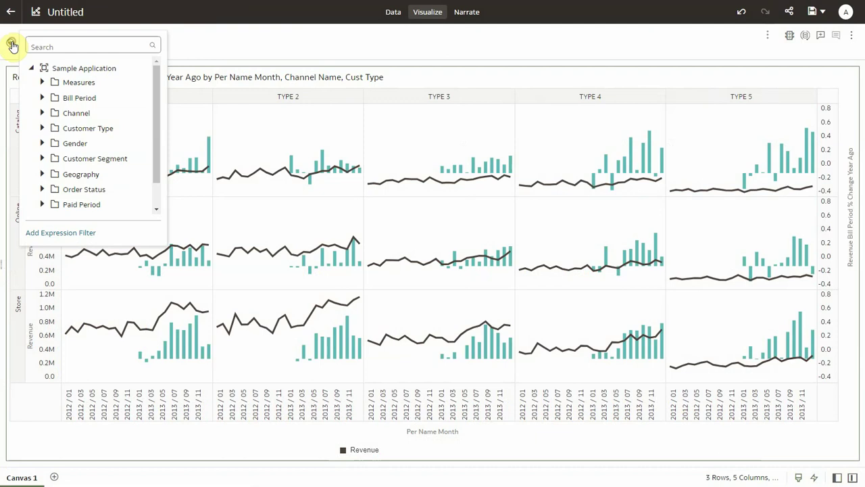
scroll(38, 111, "down", 1)
left_click(42, 129)
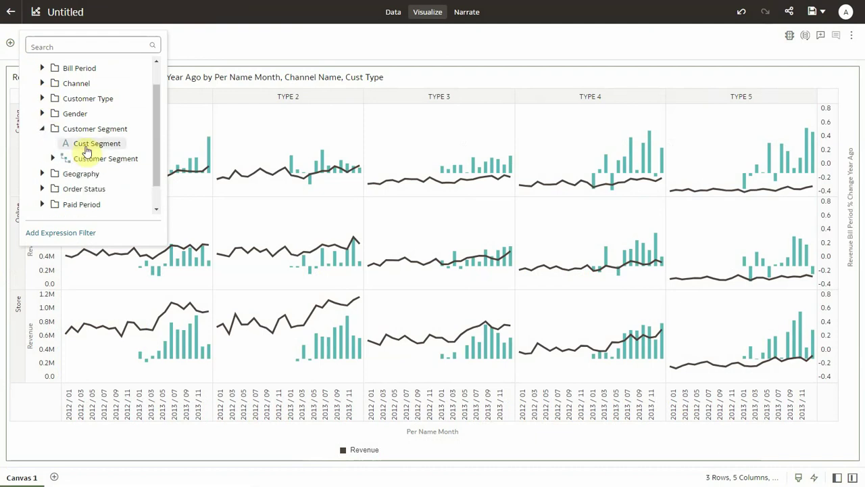
left_click_drag(86, 144, 209, 62)
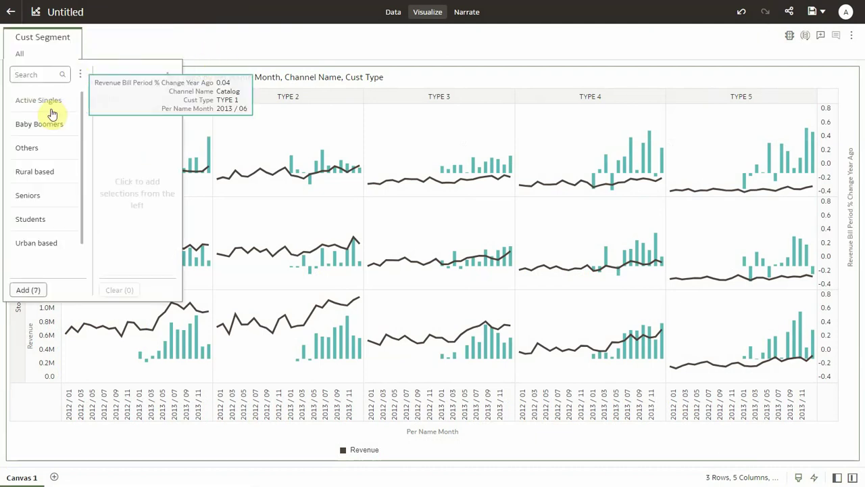
left_click(39, 243)
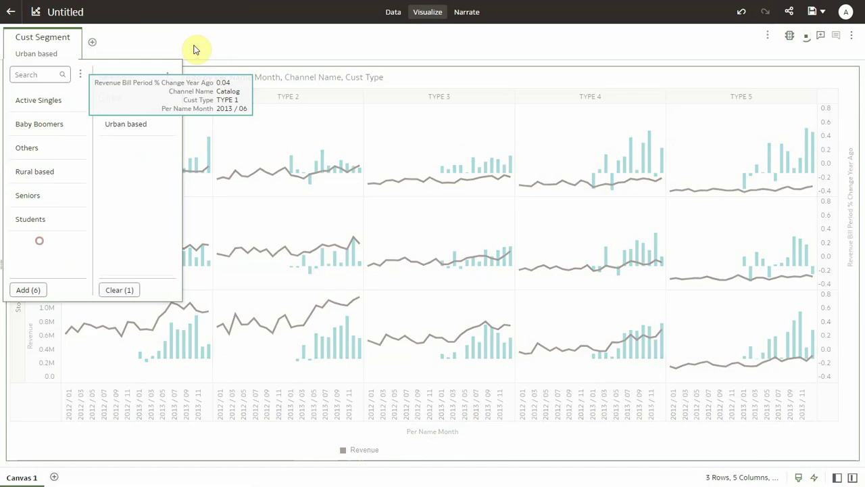
left_click(198, 43)
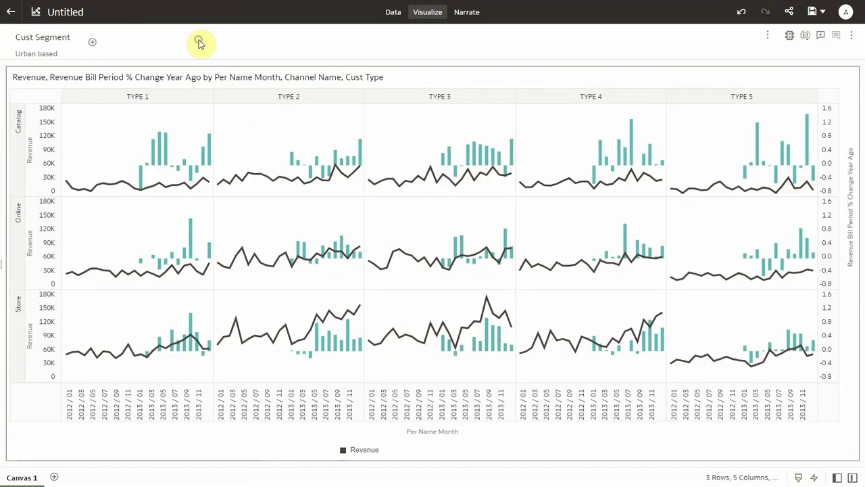
Step: Add a Prod Item filter of type Top Bottom N ranked by Revenue
left_click(92, 42)
scroll(155, 191, "down", 2)
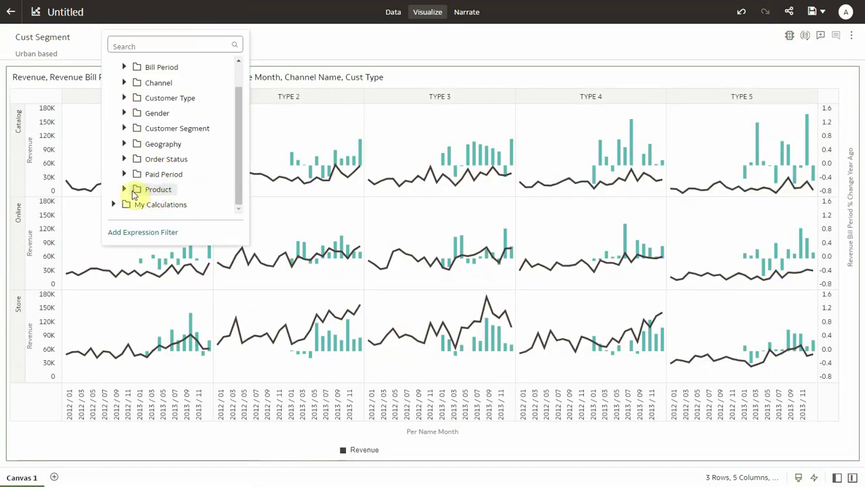
left_click(168, 192)
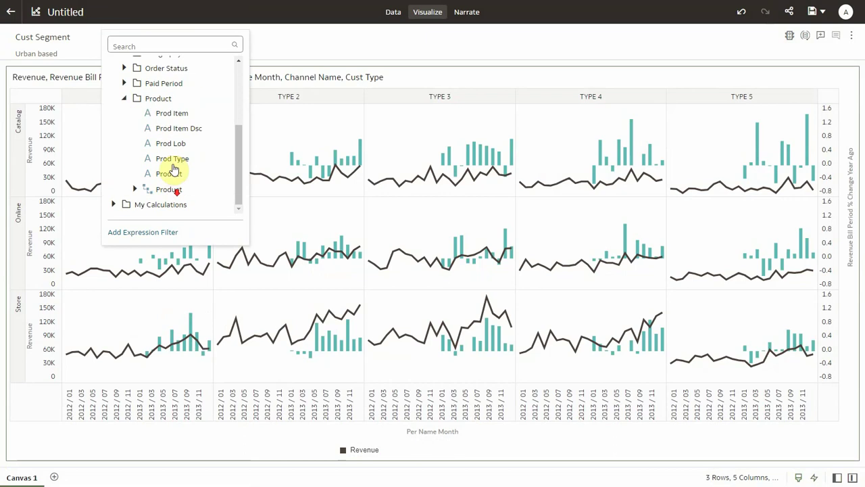
left_click(175, 115)
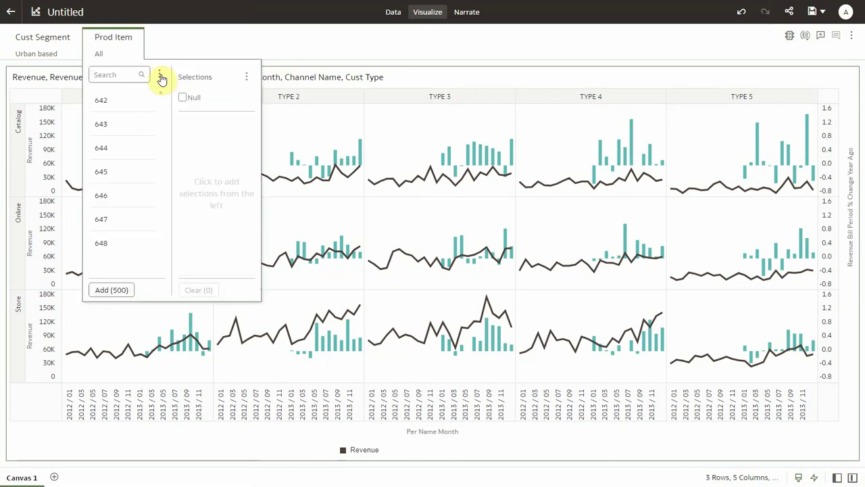
left_click(138, 38)
mouse_move(198, 140)
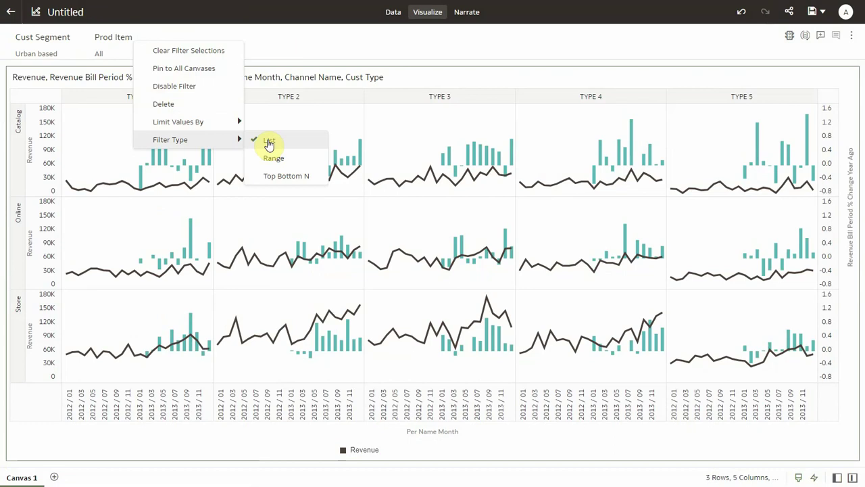
left_click(286, 176)
left_click(180, 143)
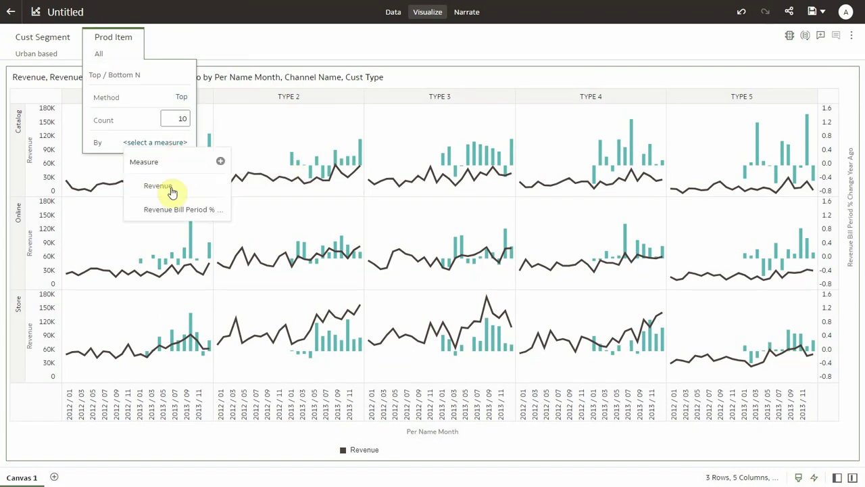
left_click(171, 189)
left_click(224, 39)
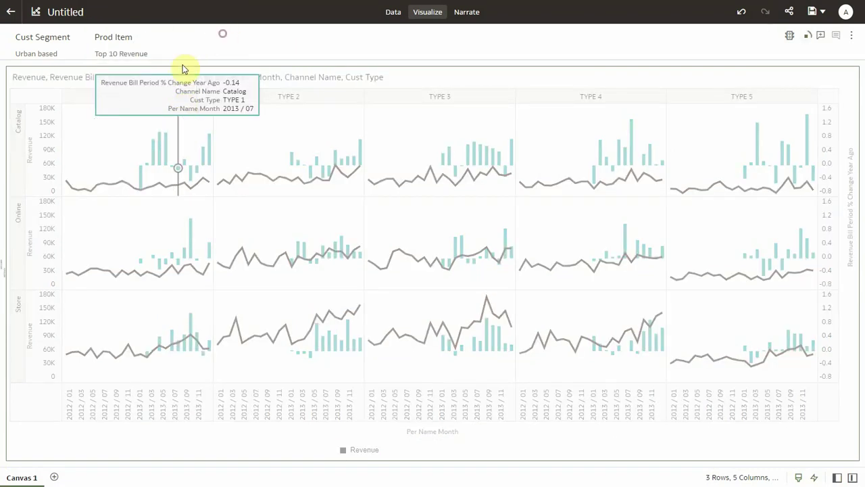
Step: Change the Prod Item filter count from 10 to 25
left_click(135, 54)
left_click(152, 118)
type("25")
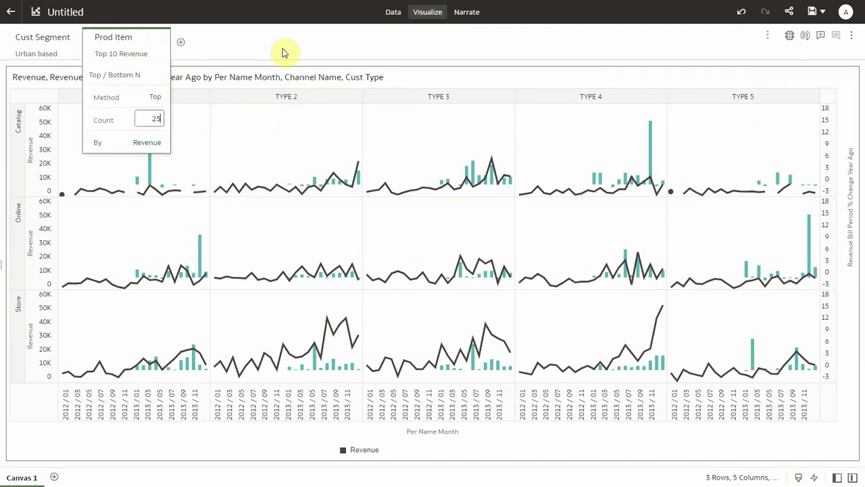
left_click(284, 52)
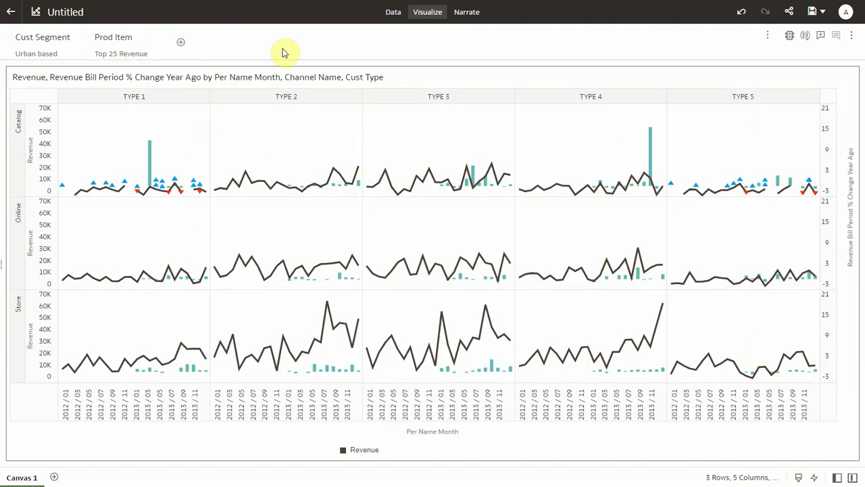